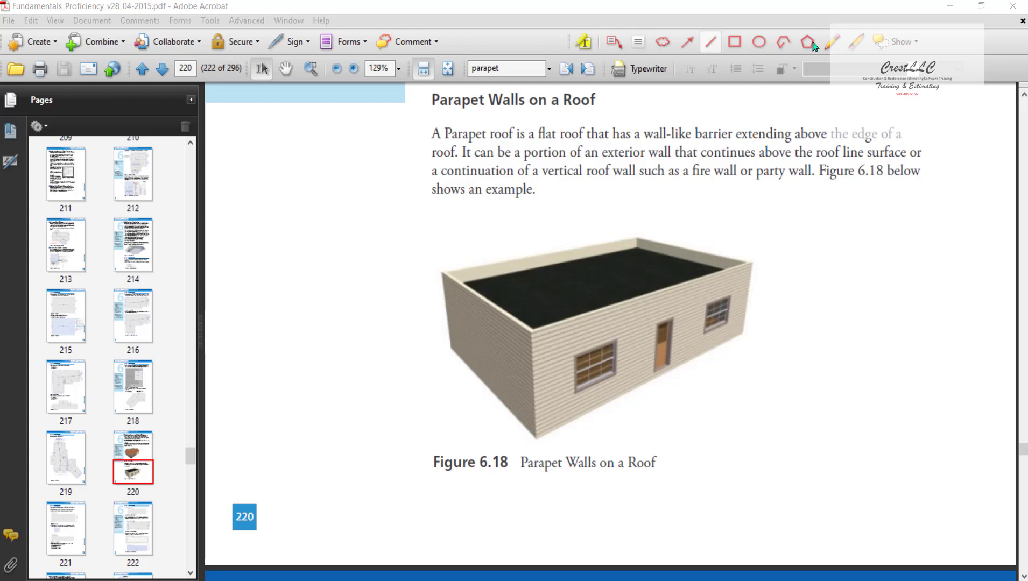
Place a new room on the main level and set its interior width to 30 ft.
{"action": "left_click", "coordinate": [949, 10]}
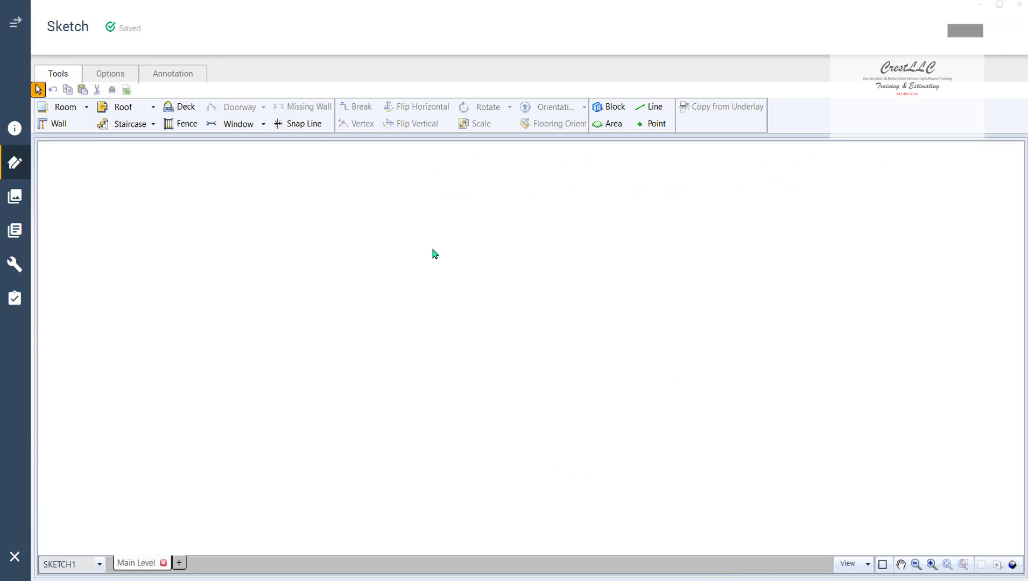
{"action": "key", "text": "r"}
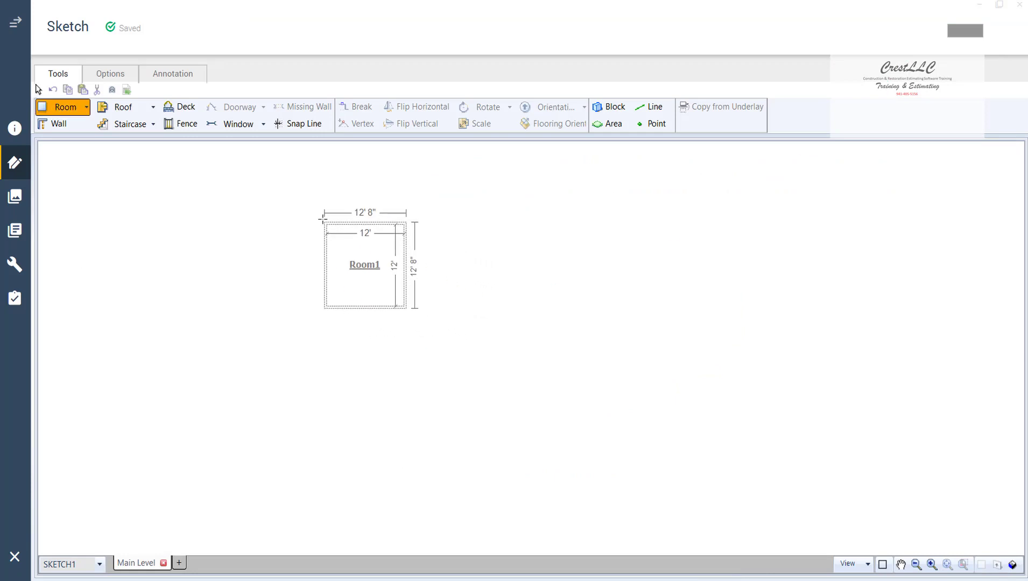
{"action": "left_click", "coordinate": [322, 220]}
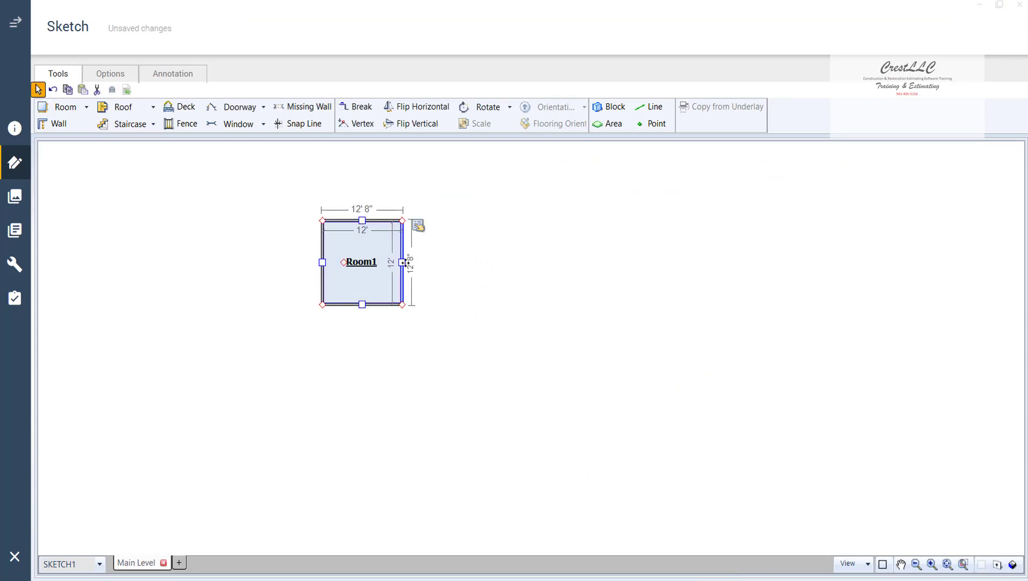
{"action": "left_click_drag", "start_coordinate": [402, 264], "coordinate": [587, 266]}
{"action": "left_click", "coordinate": [457, 231]}
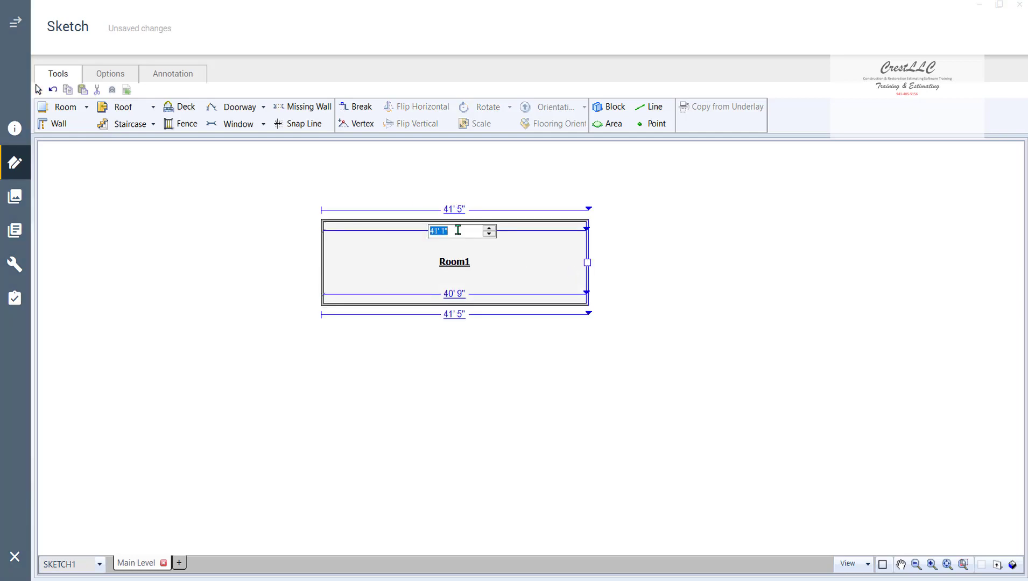
{"action": "type", "text": "30"}
{"action": "key", "text": "Return"}
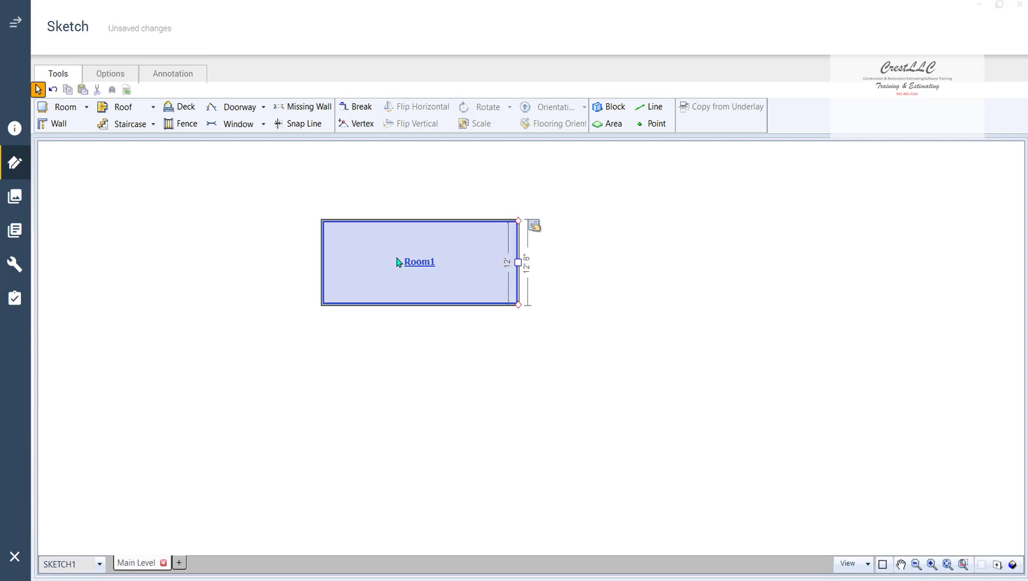
Stretch the room downward, entering 26 for its side, for a 25 ft interior depth.
{"action": "left_click", "coordinate": [418, 285]}
{"action": "left_click_drag", "start_coordinate": [421, 305], "coordinate": [420, 372]}
{"action": "left_click", "coordinate": [508, 312]}
{"action": "type", "text": "26"}
{"action": "key", "text": "Return"}
{"action": "left_click", "coordinate": [425, 294]}
{"action": "scroll", "coordinate": [416, 291], "scroll_direction": "up", "scroll_amount": 2}
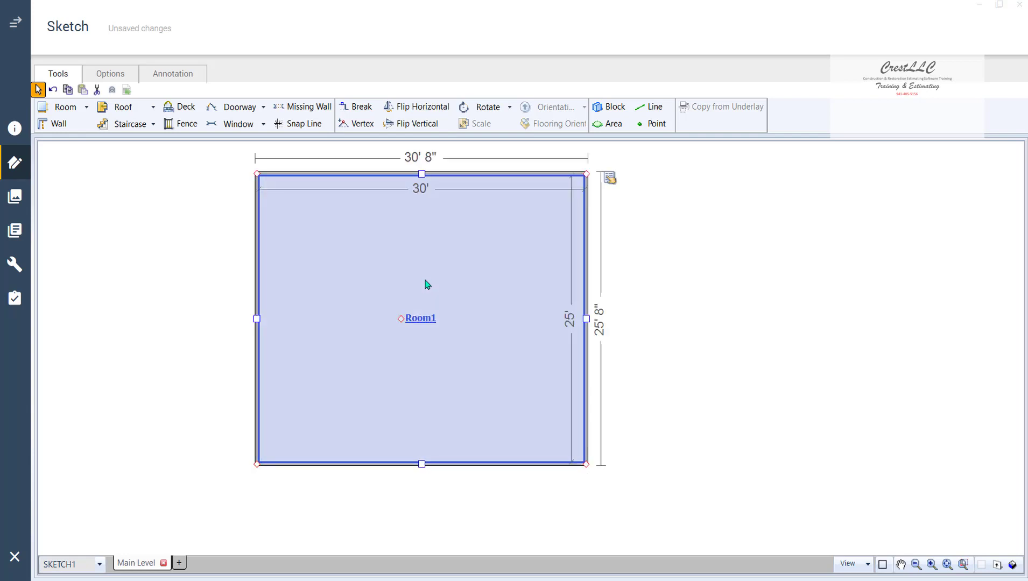
Give Room1 8-inch walls and a 2 ft ceiling height, and begin naming it 'Roof Walls'.
{"action": "double_click", "coordinate": [427, 284]}
{"action": "left_click", "coordinate": [737, 203]}
{"action": "type", "text": "08"}
{"action": "key", "text": "Return"}
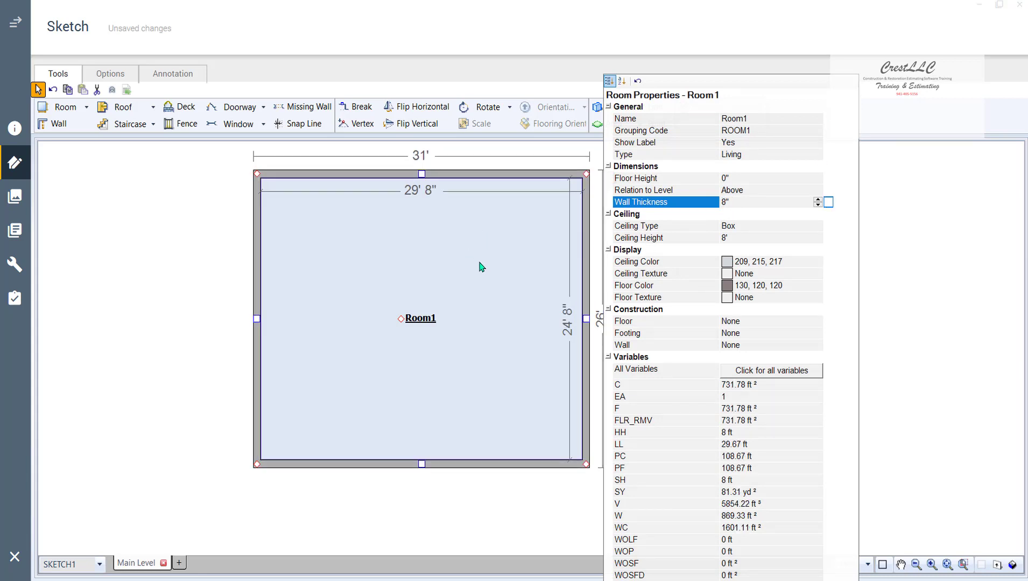
{"action": "left_click", "coordinate": [732, 238]}
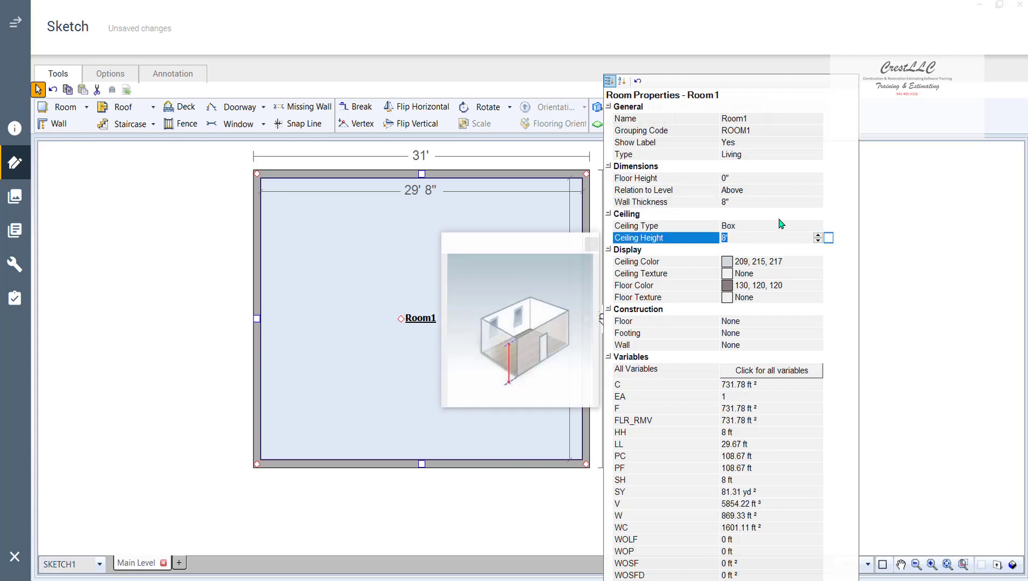
{"action": "type", "text": "2'"}
{"action": "left_click", "coordinate": [765, 120]}
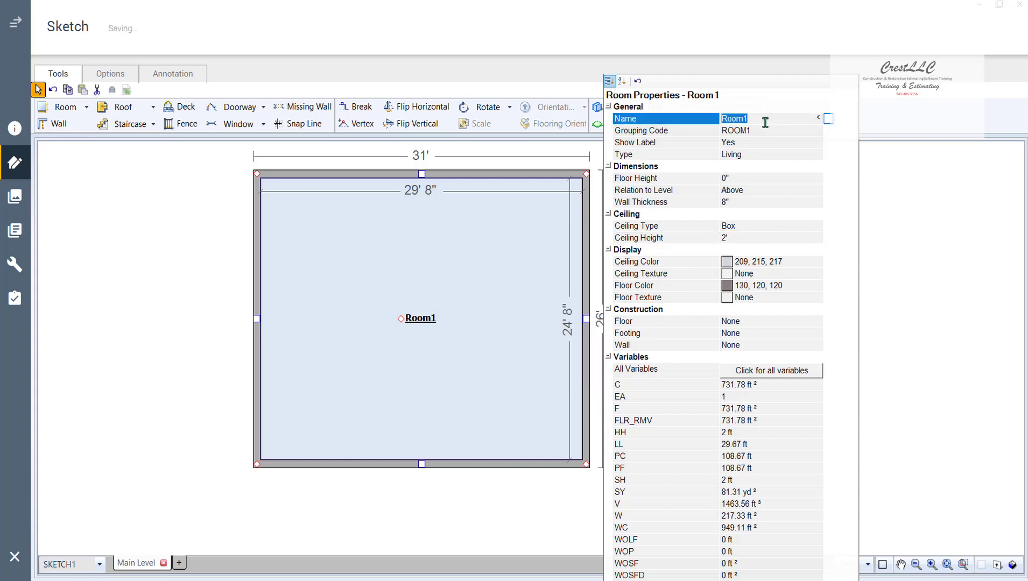
{"action": "type", "text": "Roo"}
Apply the 'Roof Walls' name, inspect the low walls in 3D, then reselect the room in plan.
{"action": "left_click", "coordinate": [903, 234]}
{"action": "mouse_move", "coordinate": [555, 381]}
{"action": "left_mouse_down"}
{"action": "mouse_move", "coordinate": [544, 349]}
{"action": "mouse_move", "coordinate": [546, 238]}
{"action": "mouse_move", "coordinate": [470, 282]}
{"action": "mouse_move", "coordinate": [353, 294]}
{"action": "mouse_move", "coordinate": [472, 289]}
{"action": "mouse_move", "coordinate": [469, 349]}
{"action": "mouse_move", "coordinate": [436, 350]}
{"action": "mouse_move", "coordinate": [423, 375]}
{"action": "mouse_move", "coordinate": [456, 336]}
{"action": "mouse_move", "coordinate": [441, 352]}
{"action": "left_mouse_up"}
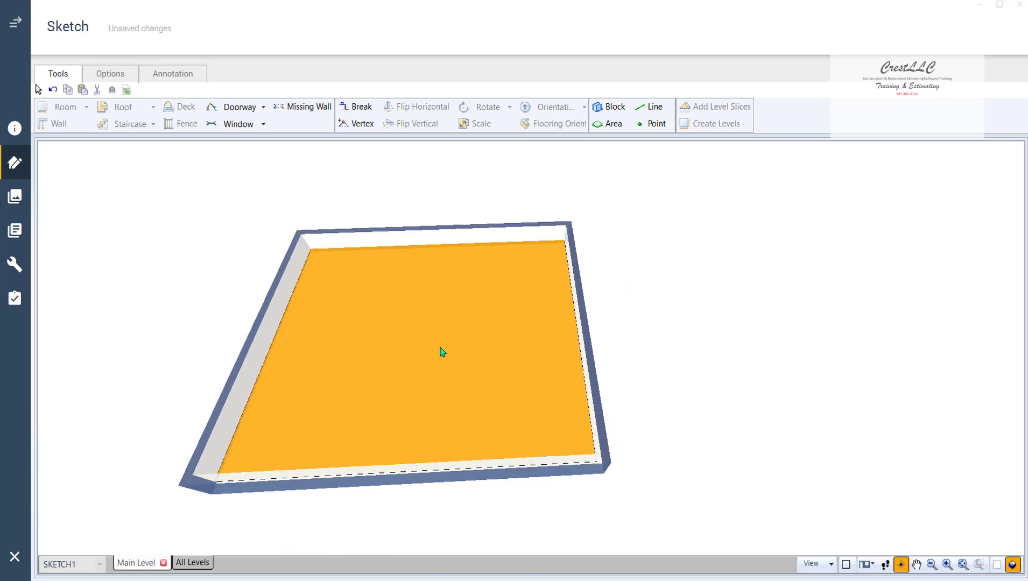
{"action": "key", "text": "Escape"}
{"action": "left_click", "coordinate": [437, 346]}
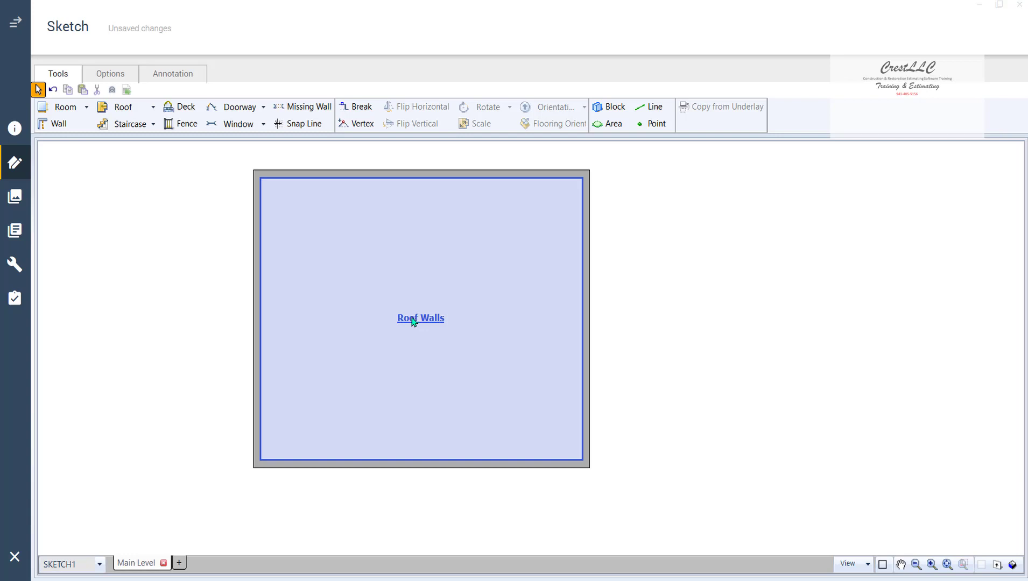
Drag the Roof Walls label from the centre toward the room's upper-left corner.
{"action": "left_click", "coordinate": [413, 322]}
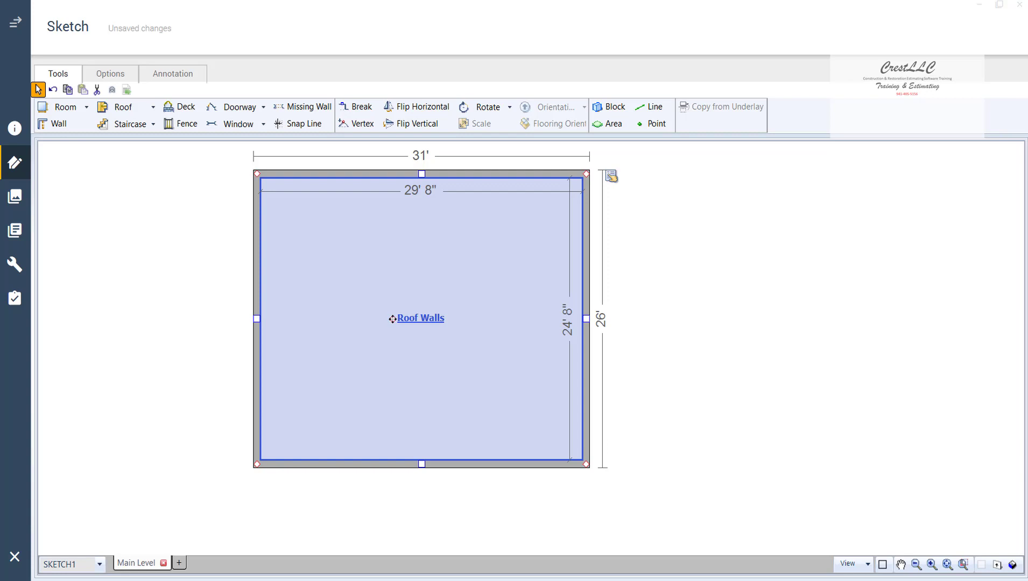
{"action": "left_click", "coordinate": [393, 320]}
{"action": "left_click_drag", "start_coordinate": [392, 319], "coordinate": [308, 230]}
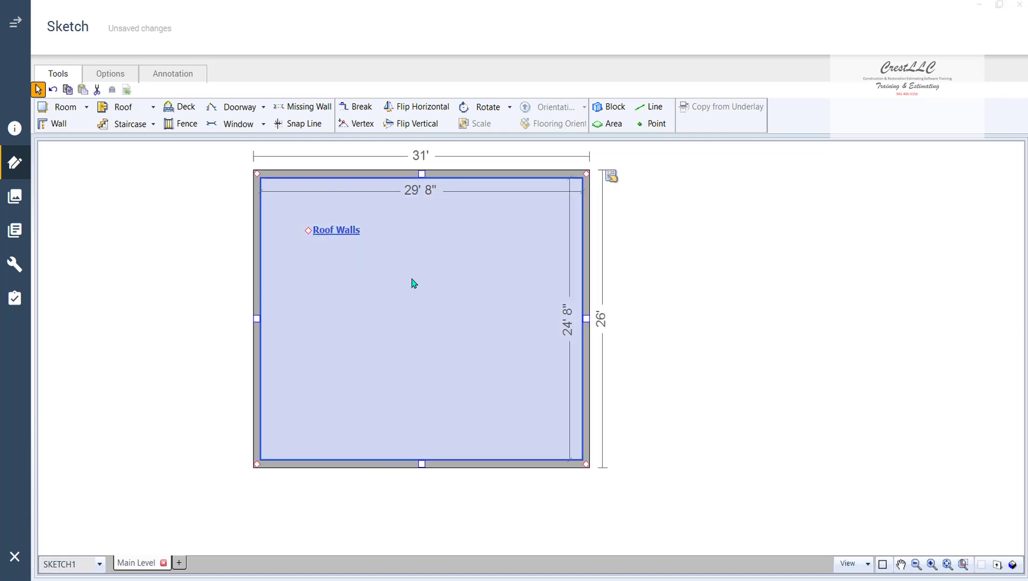
Place a 12 ft roof beside the room and set its eave and rake overhangs to 0.
{"action": "key", "text": "r"}
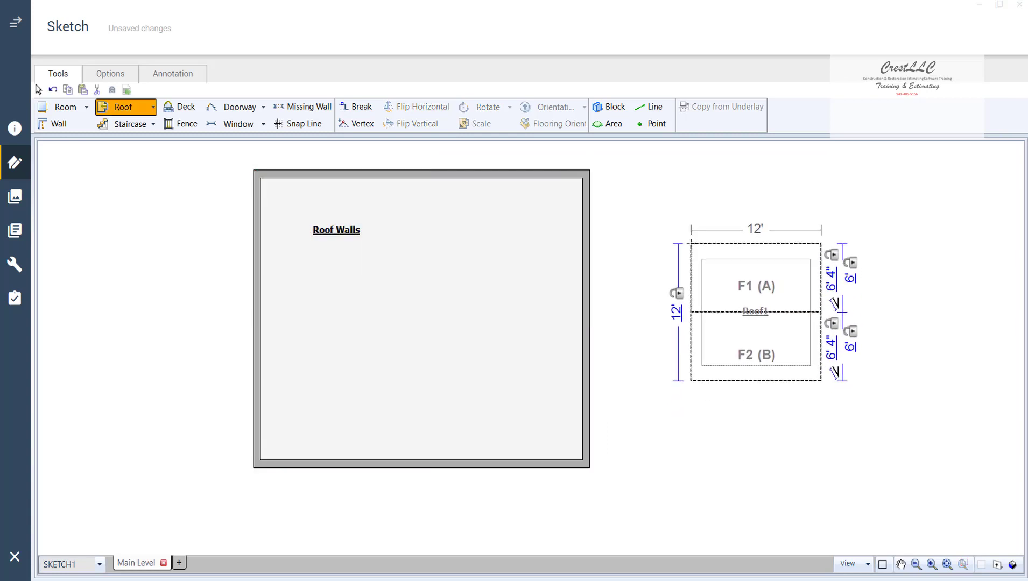
{"action": "left_click", "coordinate": [756, 312]}
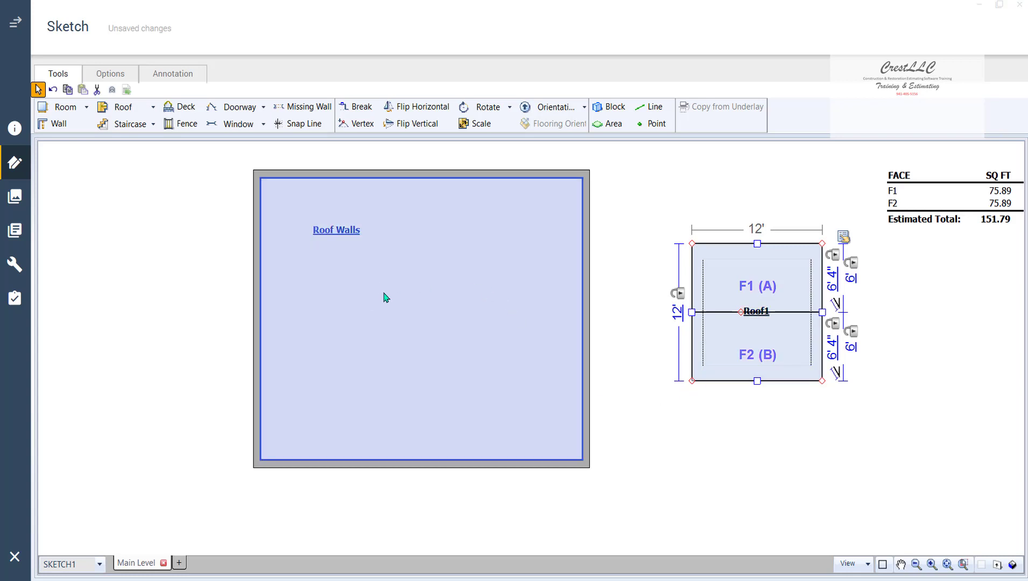
{"action": "double_click", "coordinate": [757, 320]}
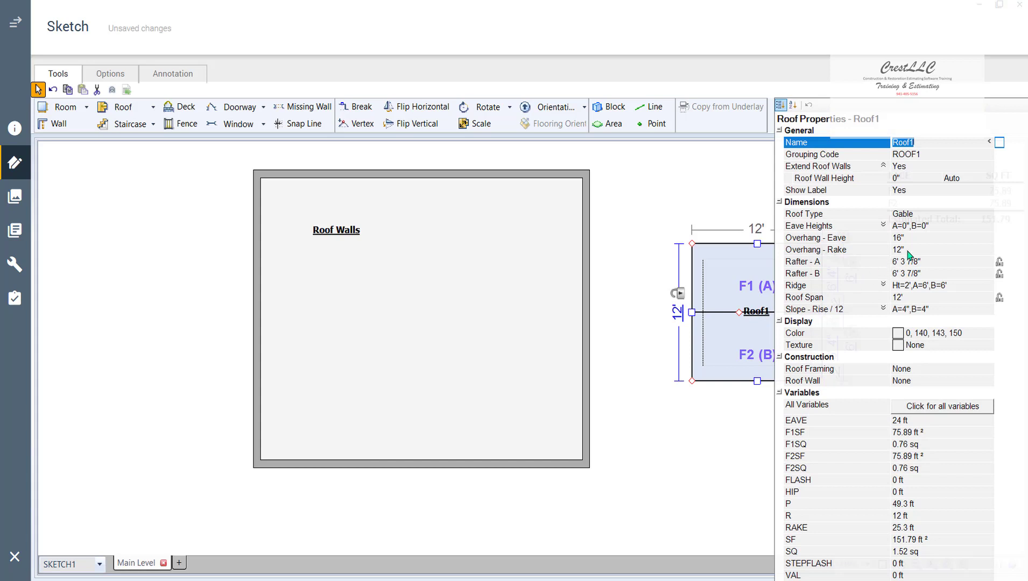
{"action": "left_click", "coordinate": [900, 239]}
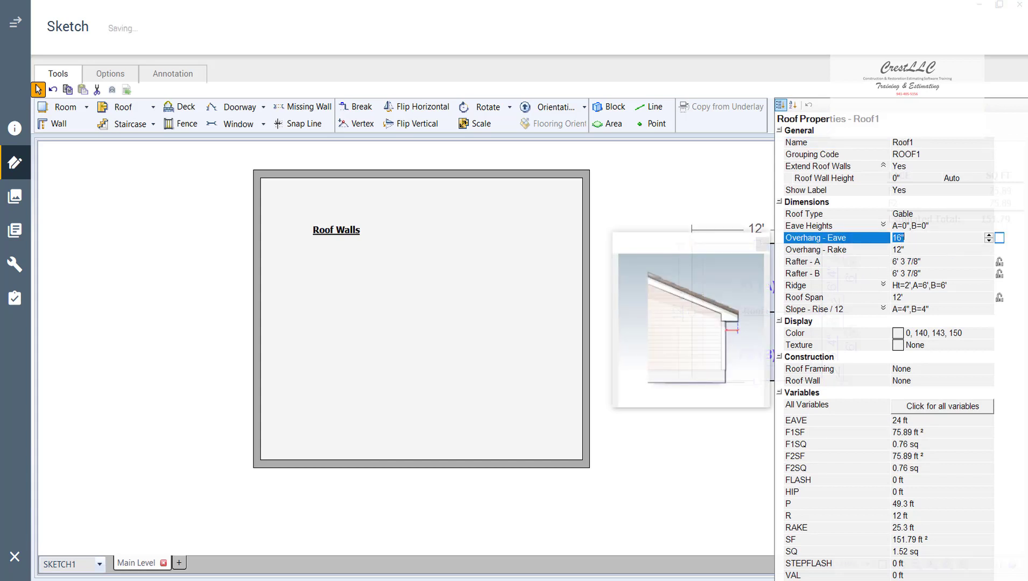
{"action": "type", "text": "0"}
{"action": "left_click", "coordinate": [917, 251]}
{"action": "type", "text": "0"}
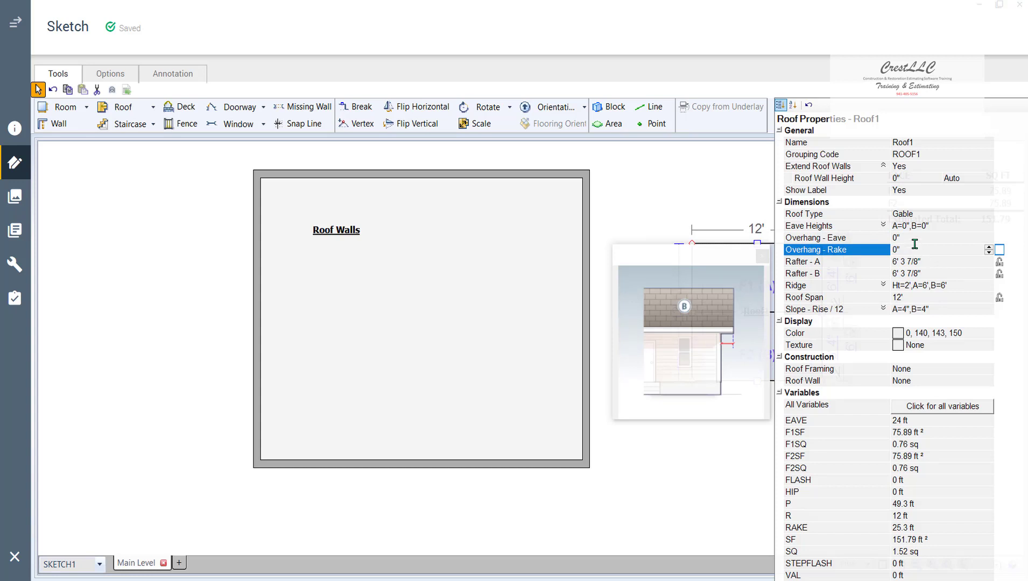
Name the roof 'Flat Roof' and make it a Flat/Shed type with 0 slope.
{"action": "left_click", "coordinate": [916, 143]}
{"action": "type", "text": "Flat"}
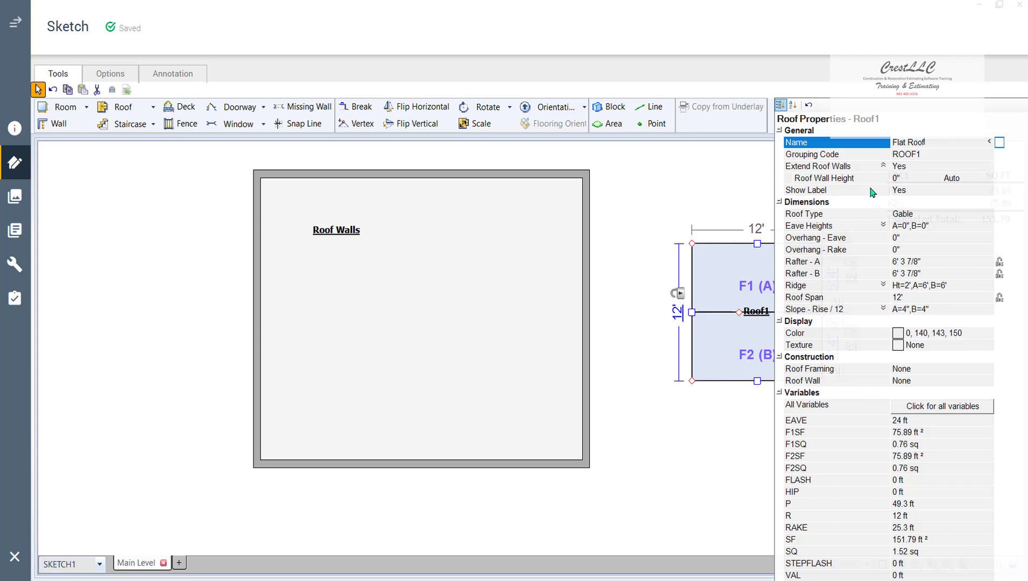
{"action": "left_click", "coordinate": [986, 213]}
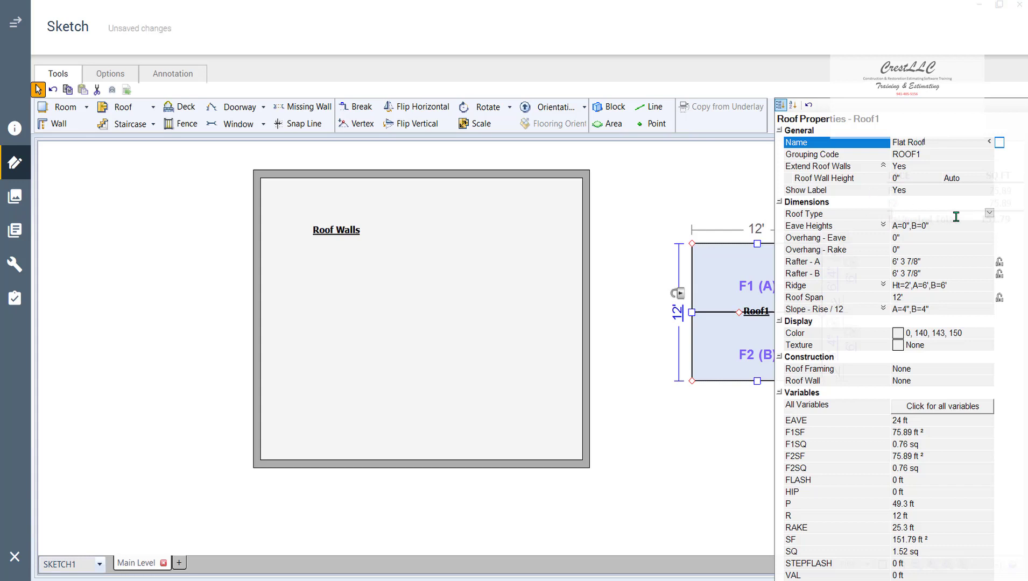
{"action": "left_click", "coordinate": [989, 213]}
{"action": "left_click", "coordinate": [929, 235]}
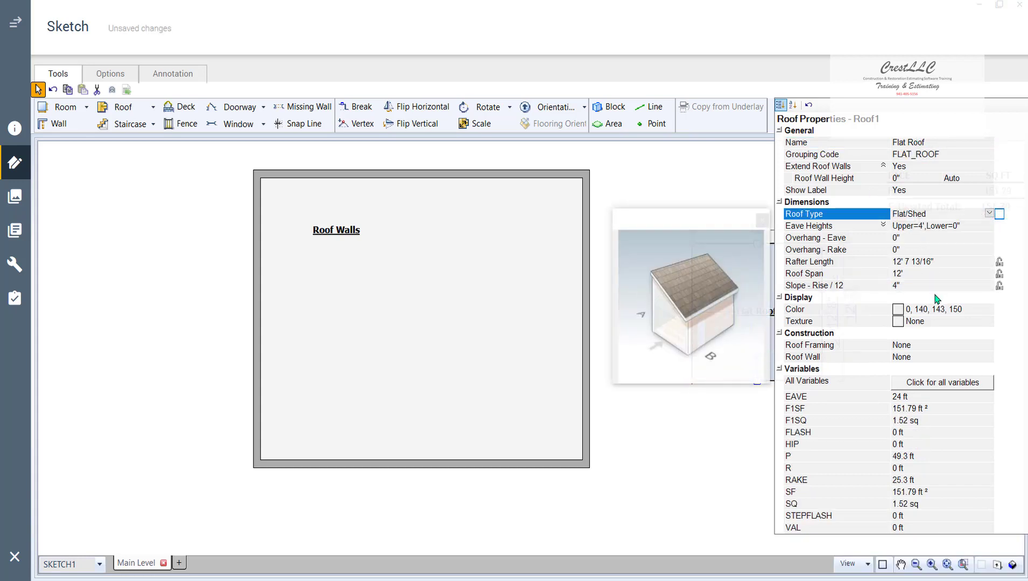
{"action": "left_click", "coordinate": [903, 286]}
{"action": "type", "text": "0"}
{"action": "key", "text": "Return"}
{"action": "left_click", "coordinate": [718, 197]}
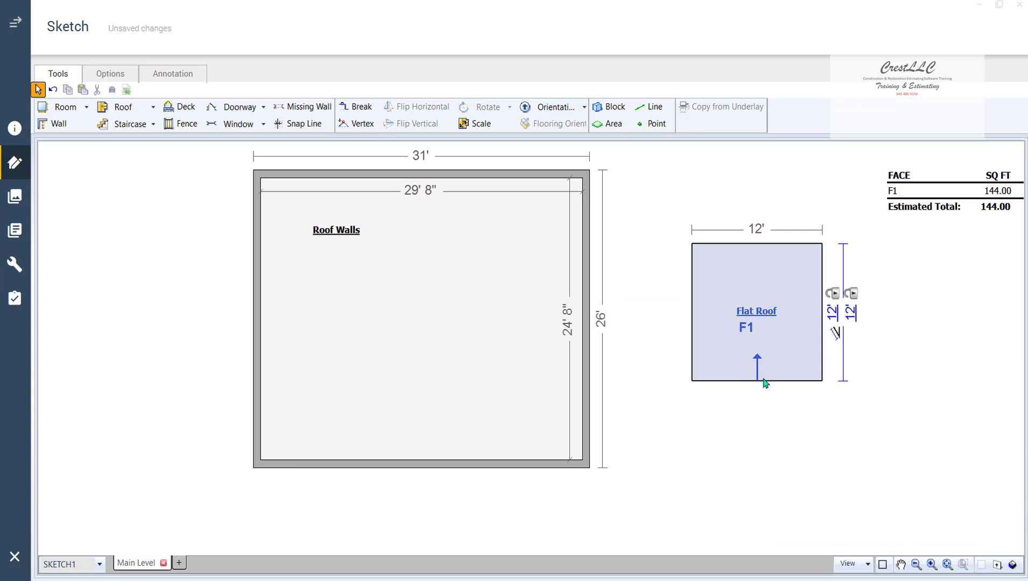
Move Flat Roof into Roof Walls and stretch its top and left edges to the inner walls.
{"action": "left_click", "coordinate": [759, 319]}
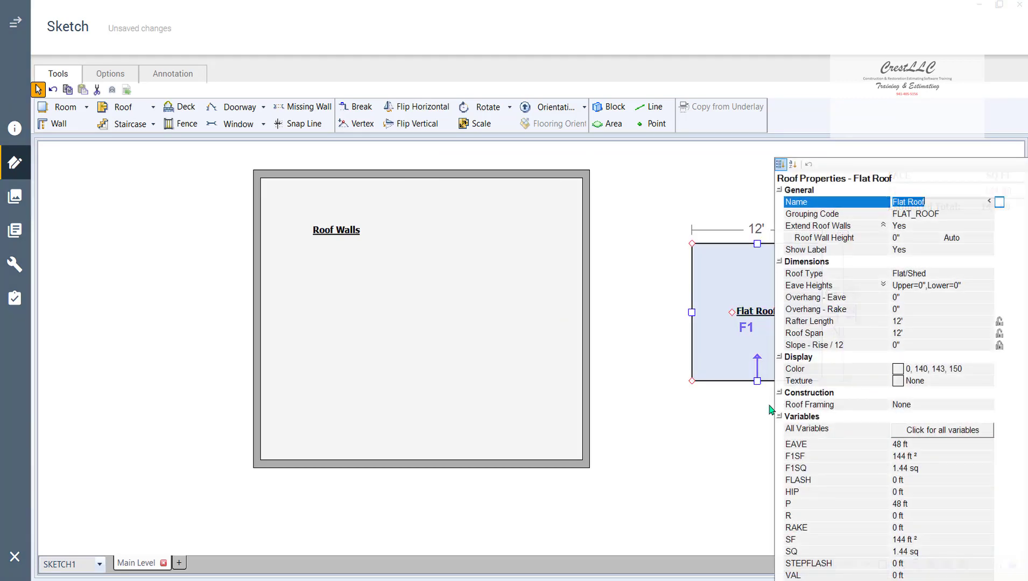
{"action": "left_click", "coordinate": [739, 316]}
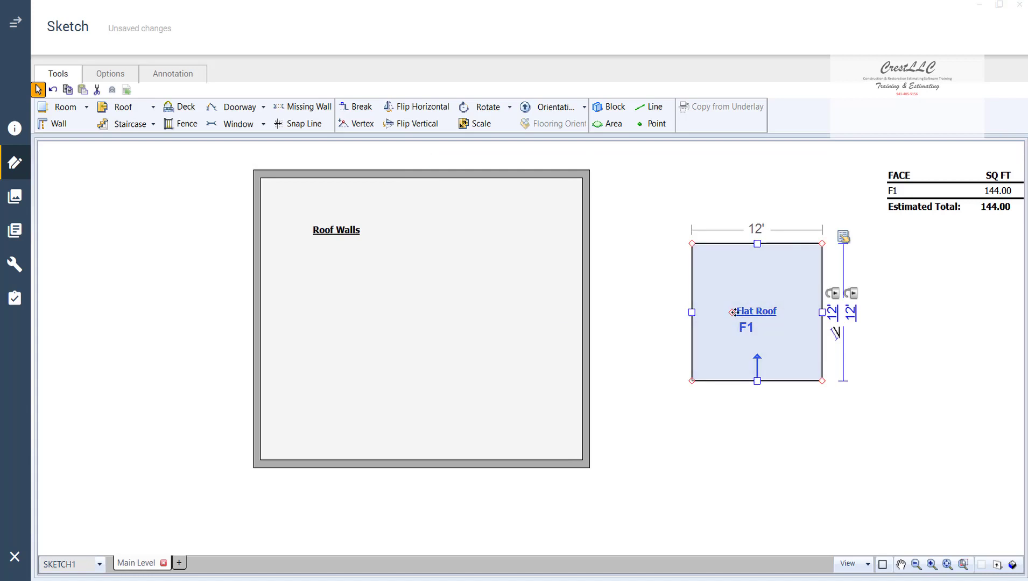
{"action": "left_click_drag", "start_coordinate": [733, 312], "coordinate": [494, 392]}
{"action": "left_click", "coordinate": [498, 336]}
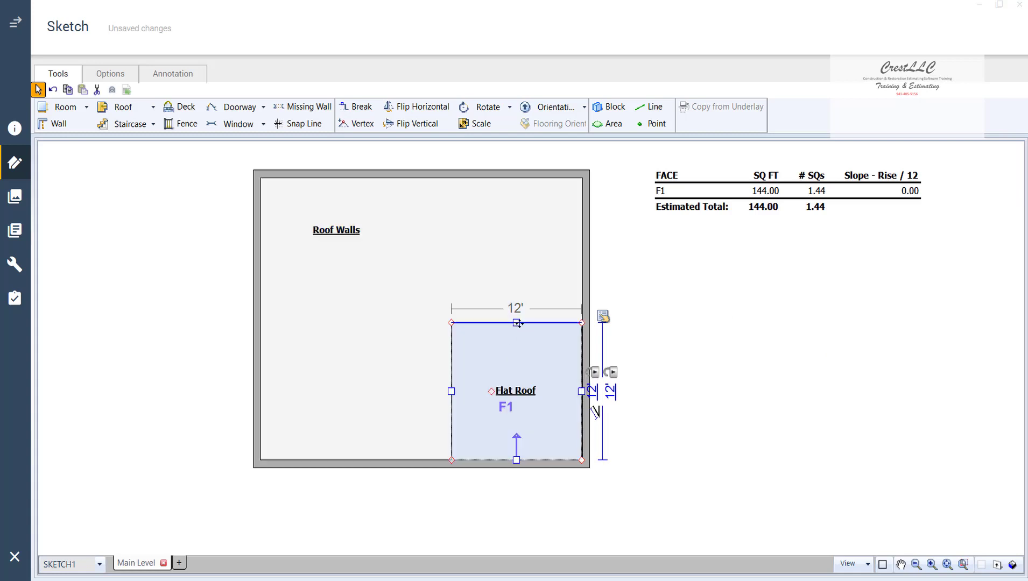
{"action": "left_click_drag", "start_coordinate": [518, 322], "coordinate": [500, 180]}
{"action": "left_click", "coordinate": [494, 293]}
{"action": "left_click", "coordinate": [511, 324]}
{"action": "left_click_drag", "start_coordinate": [453, 319], "coordinate": [259, 307]}
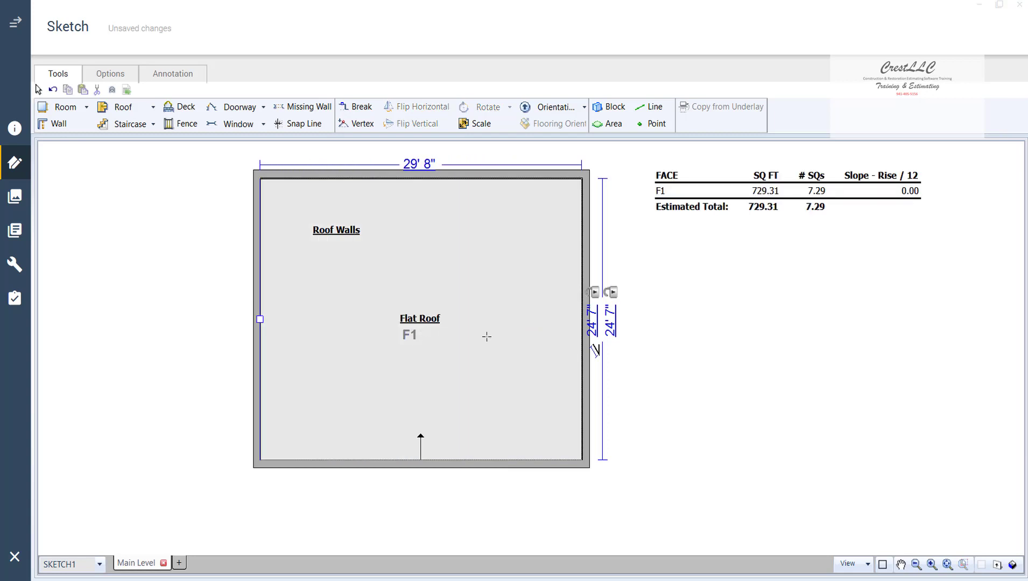
Orbit the flat roof inside its walls in 3D, then return to the 2D plan.
{"action": "key", "text": "F8"}
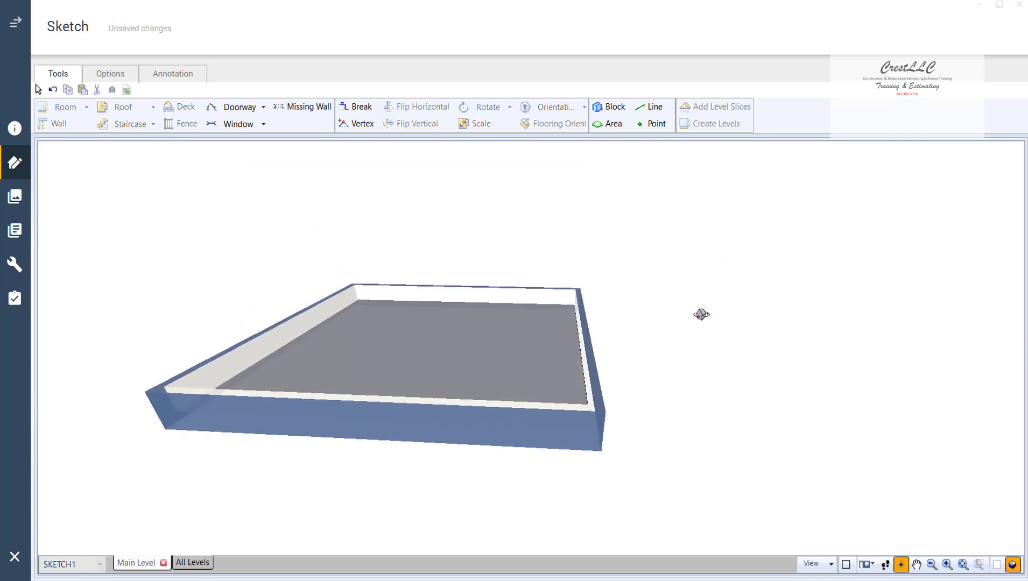
{"action": "left_click_drag", "start_coordinate": [696, 327], "coordinate": [663, 496]}
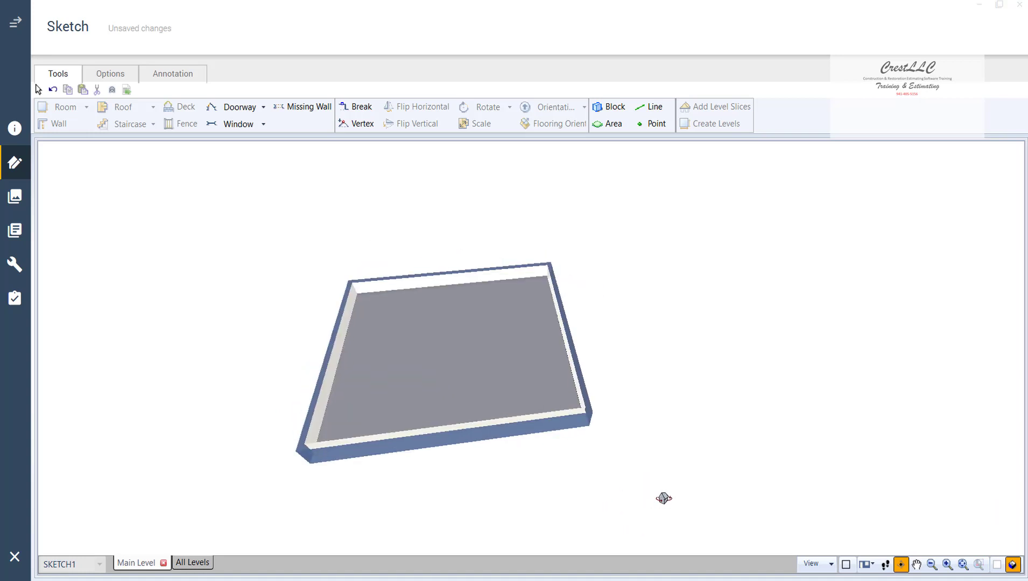
{"action": "key", "text": "Escape"}
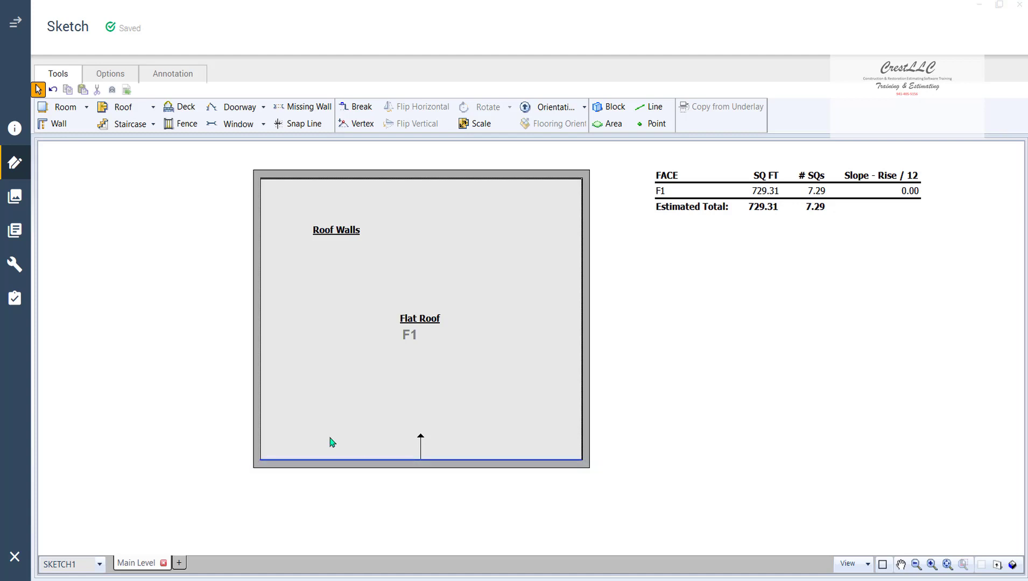
{"action": "key", "text": "m"}
{"action": "left_click_drag", "start_coordinate": [303, 465], "coordinate": [332, 466]}
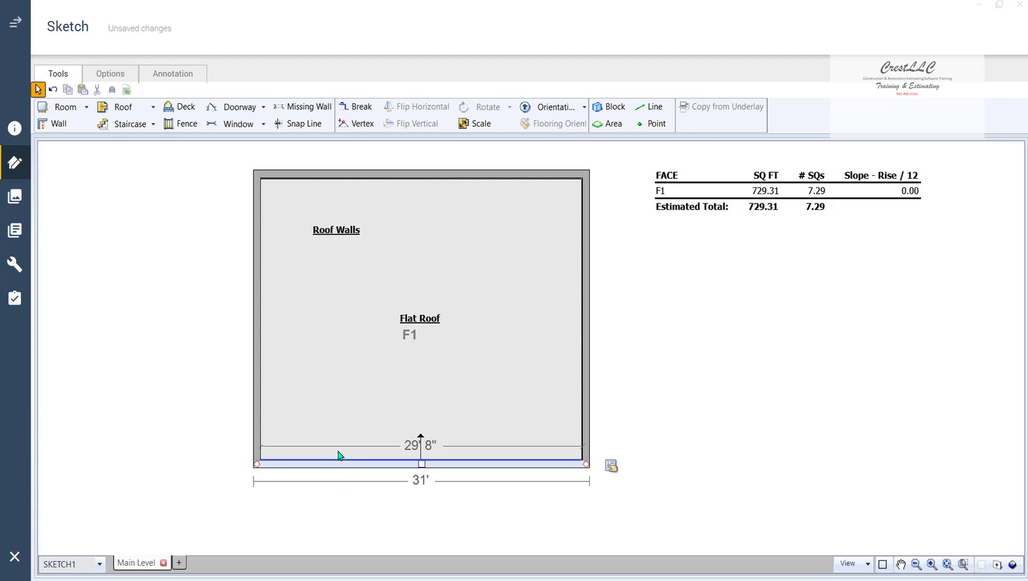
{"action": "key", "text": "space"}
{"action": "left_click_drag", "start_coordinate": [319, 463], "coordinate": [356, 462]}
{"action": "key", "text": "Escape"}
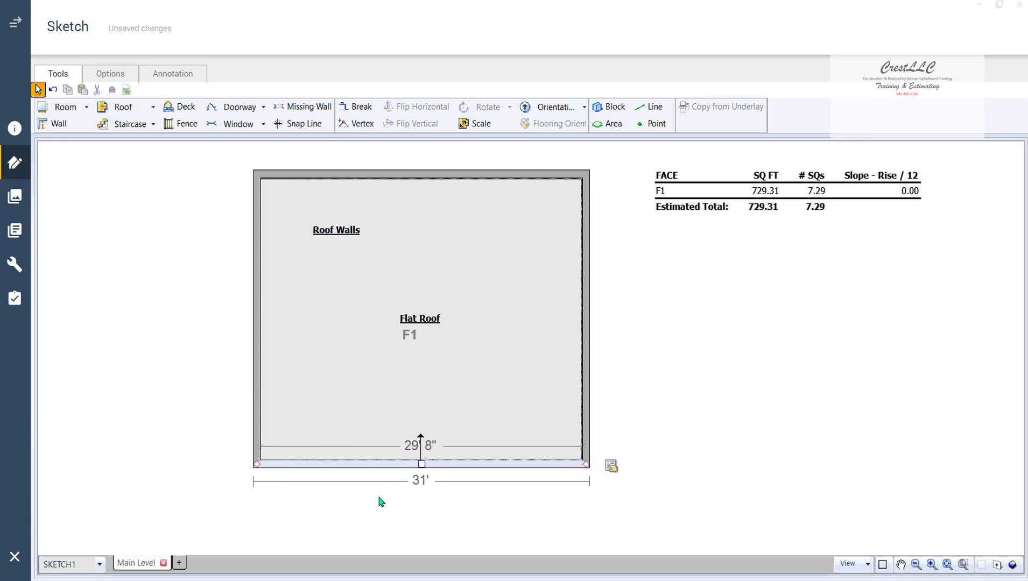
{"action": "left_click", "coordinate": [372, 464]}
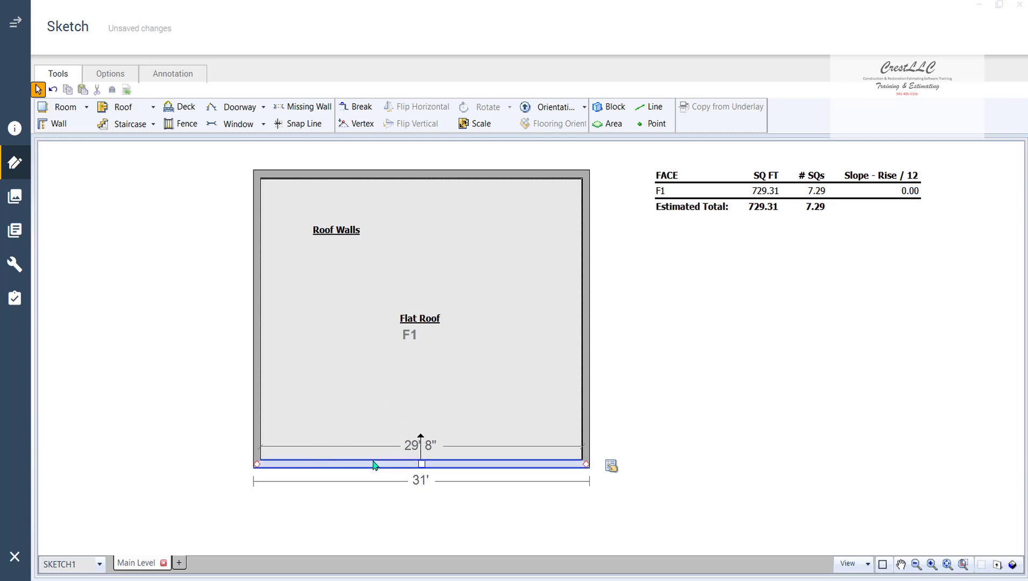
{"action": "left_click", "coordinate": [374, 464]}
{"action": "left_click", "coordinate": [411, 350]}
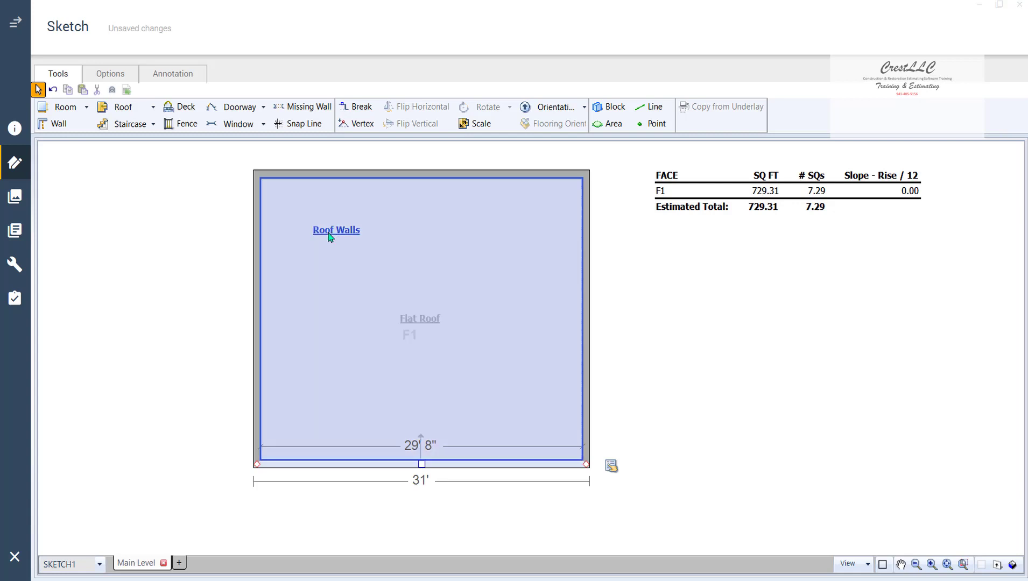
Open the Roof Walls properties and confirm the existing 8 ft ceiling height.
{"action": "double_click", "coordinate": [330, 236]}
{"action": "left_click", "coordinate": [727, 238]}
{"action": "key", "text": "Return"}
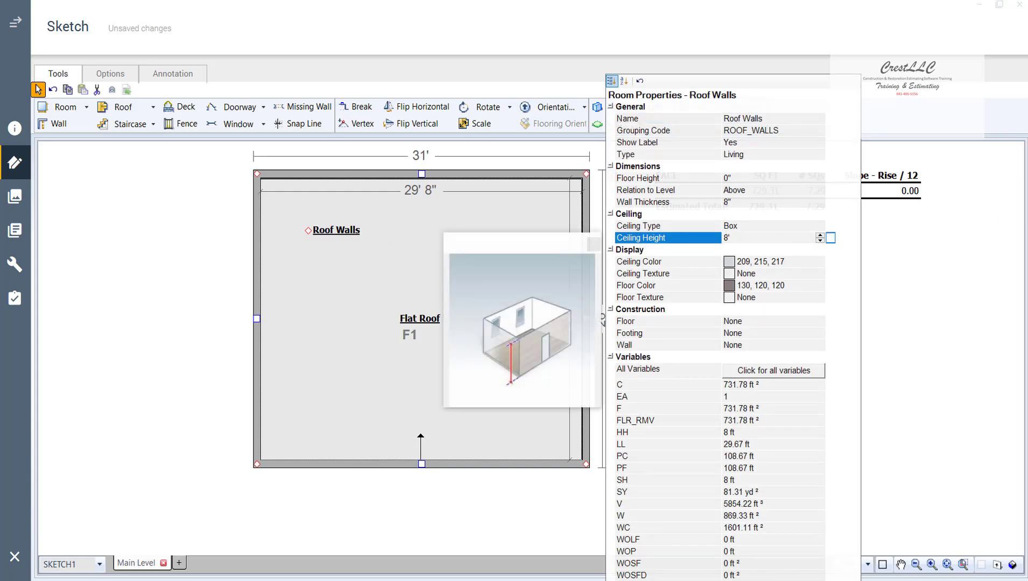
{"action": "left_click", "coordinate": [919, 322]}
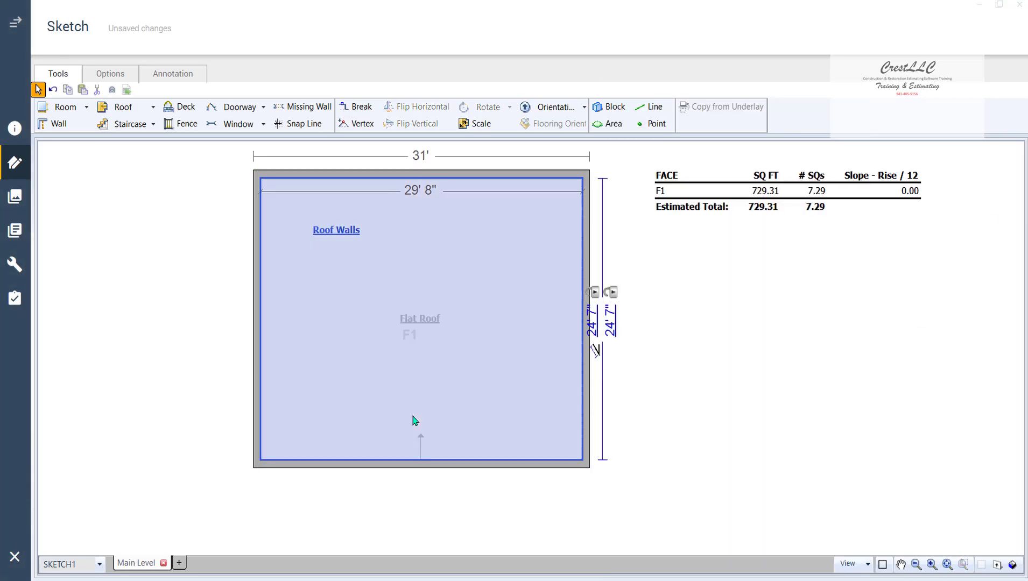
Add two 2 ft missing-wall openings along the bottom wall, setting the first one's height to 2 ft.
{"action": "key", "text": "m"}
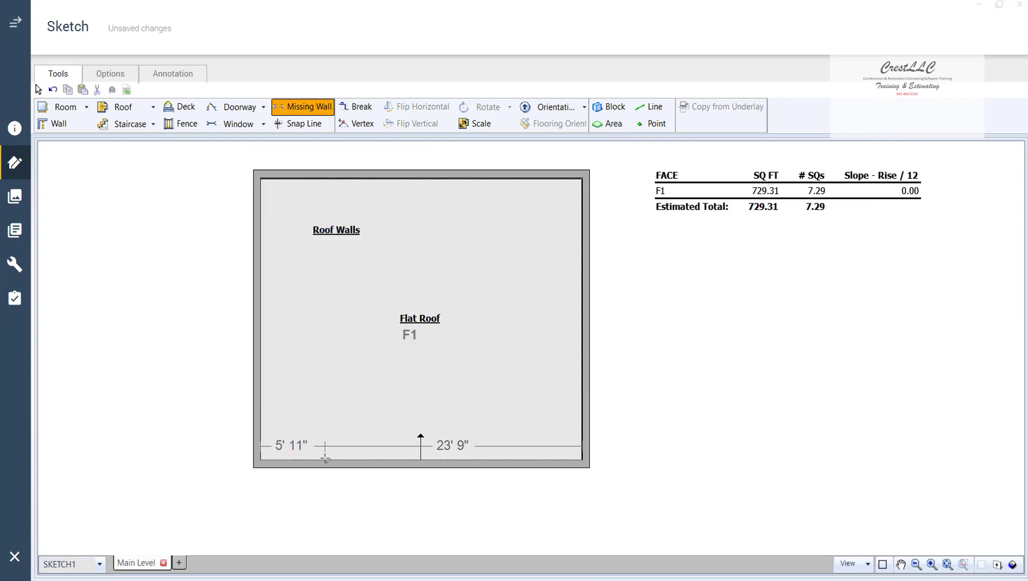
{"action": "left_click", "coordinate": [325, 461]}
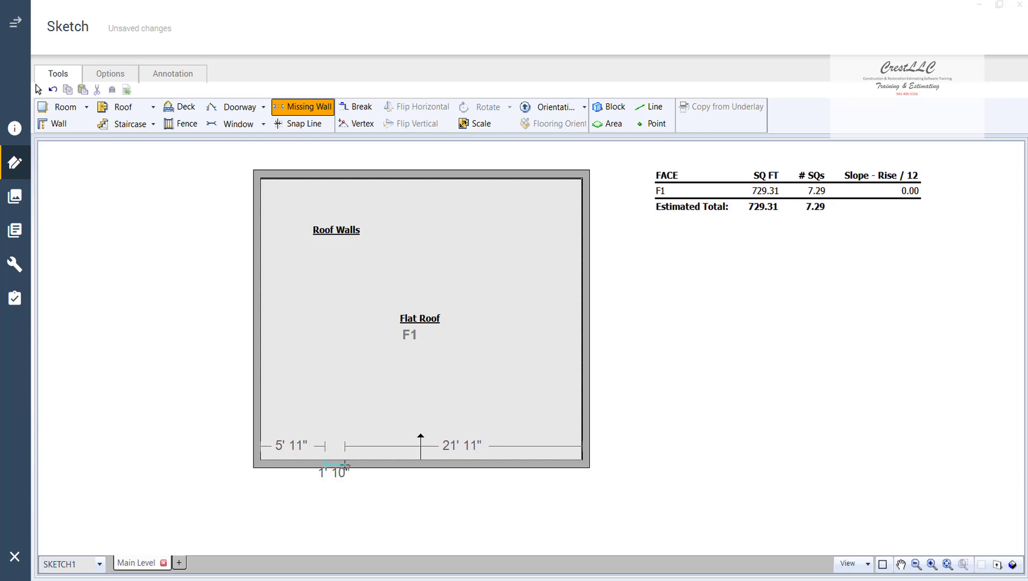
{"action": "left_click", "coordinate": [346, 464]}
{"action": "left_click", "coordinate": [368, 469]}
{"action": "left_click", "coordinate": [369, 470]}
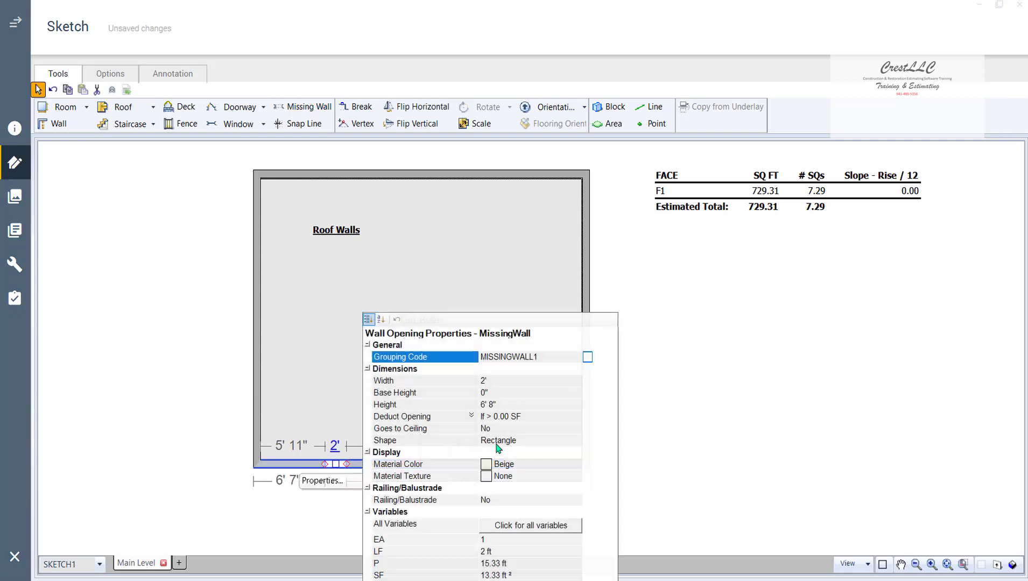
{"action": "left_click", "coordinate": [494, 406]}
{"action": "type", "text": "2"}
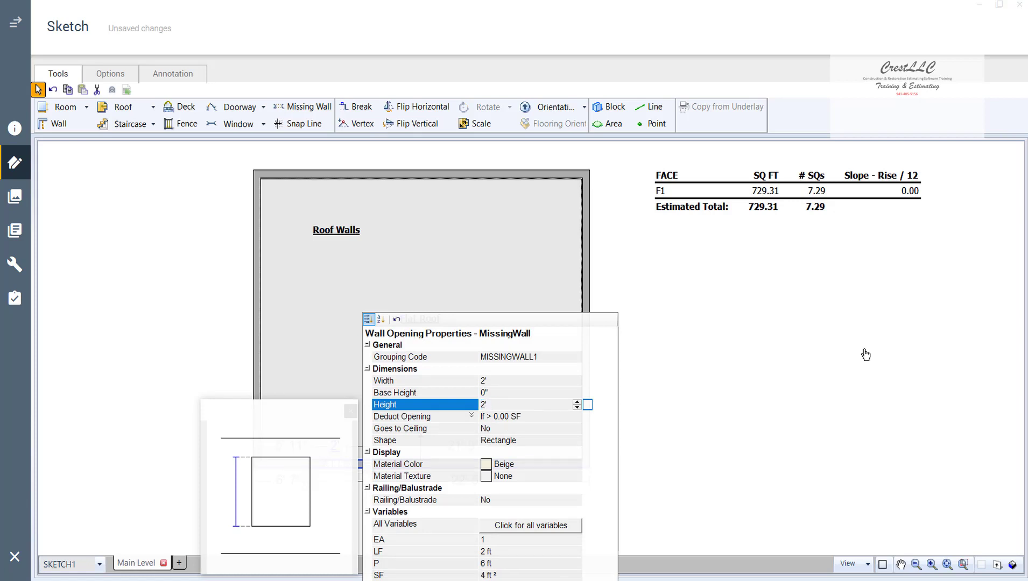
{"action": "left_click", "coordinate": [854, 360]}
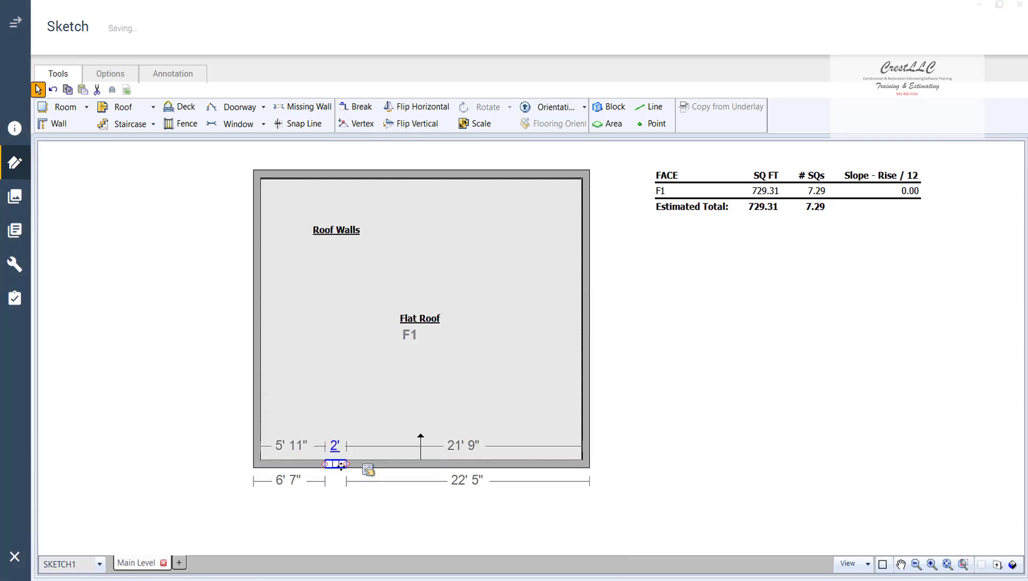
{"action": "left_click", "coordinate": [490, 502]}
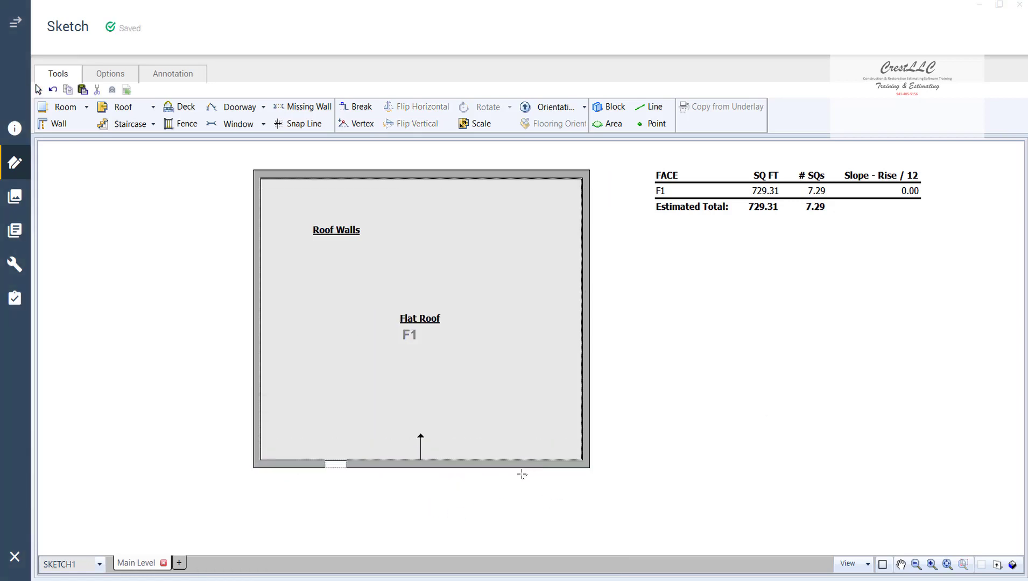
{"action": "left_click_drag", "start_coordinate": [514, 465], "coordinate": [492, 463]}
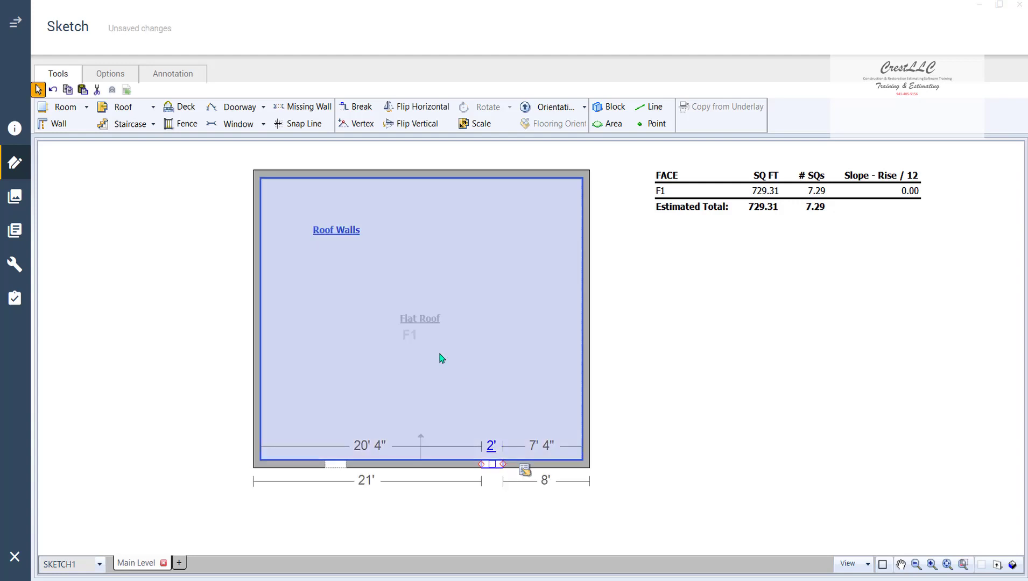
Set the Roof Walls ceiling height to 2 ft.
{"action": "left_click", "coordinate": [332, 228]}
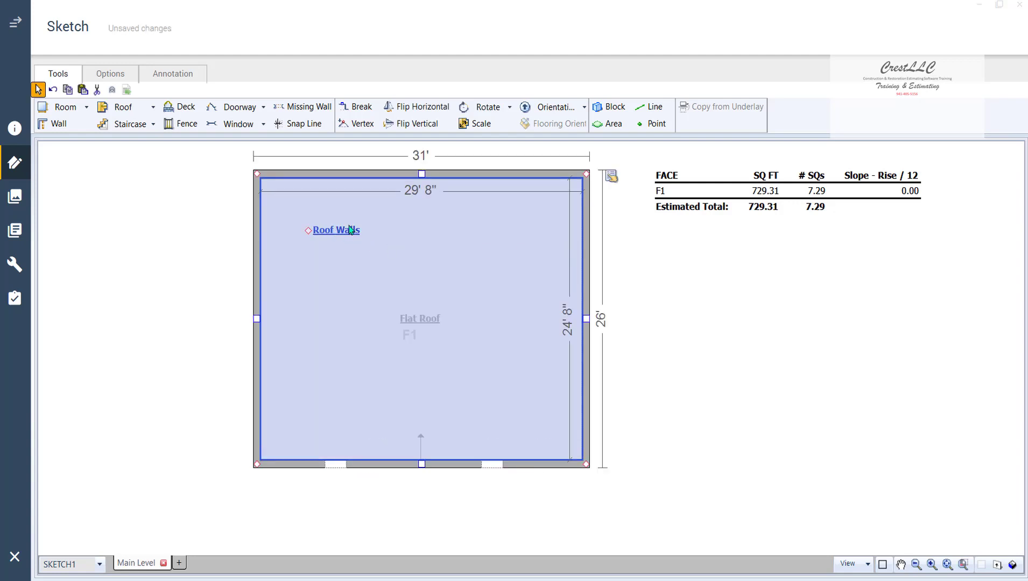
{"action": "double_click", "coordinate": [350, 230]}
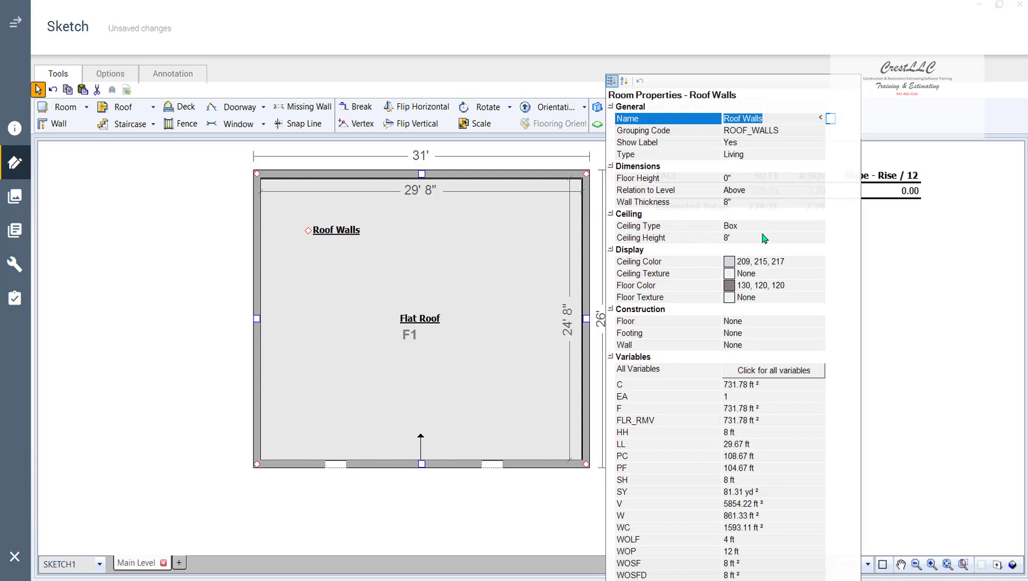
{"action": "left_click", "coordinate": [729, 240]}
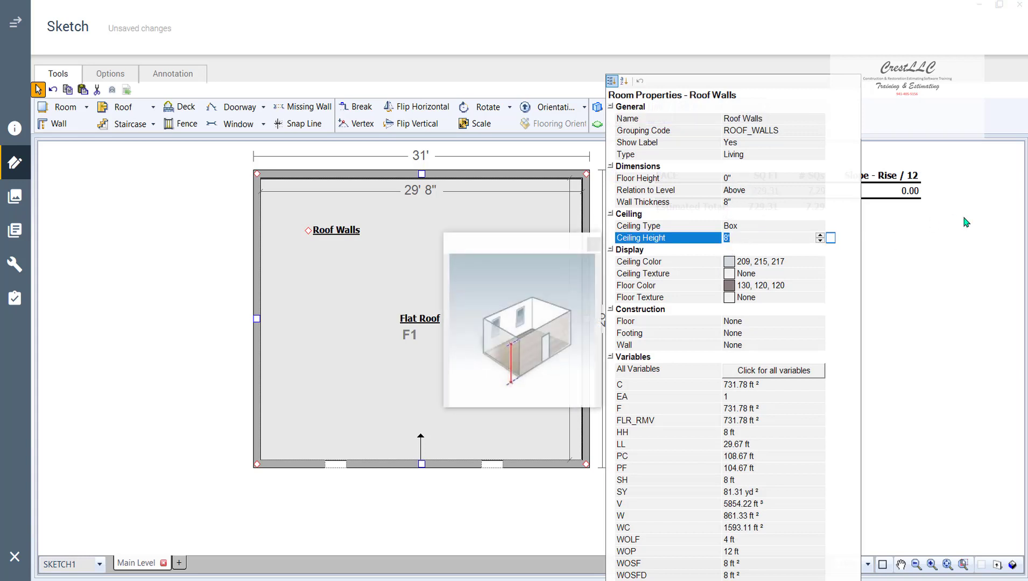
{"action": "type", "text": "2"}
{"action": "left_click", "coordinate": [887, 277]}
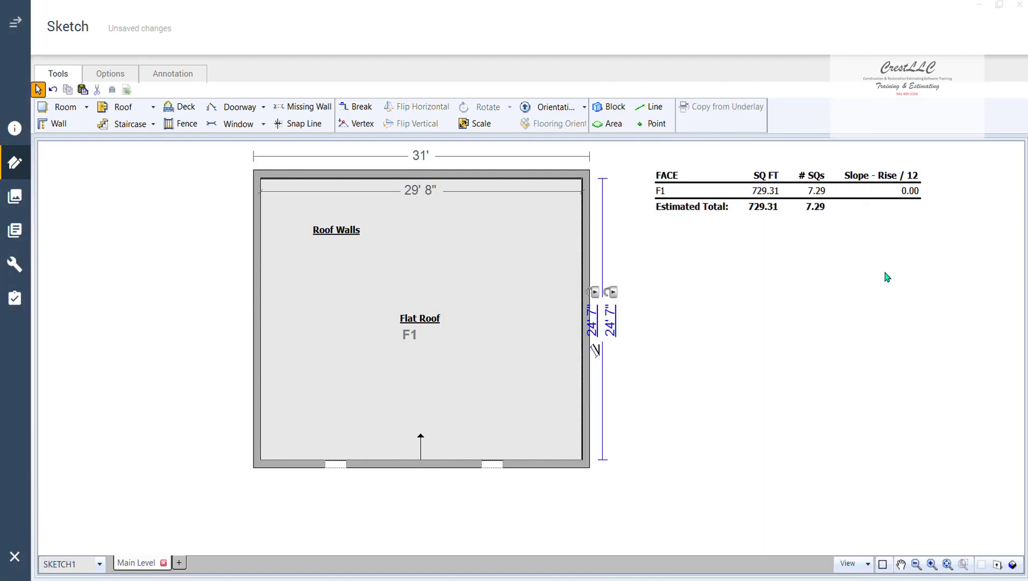
Orbit the parapet roof and its two drainage gaps in 3D, then return to plan view.
{"action": "key", "text": "F3"}
{"action": "mouse_move", "coordinate": [851, 346]}
{"action": "left_mouse_down"}
{"action": "mouse_move", "coordinate": [755, 229]}
{"action": "mouse_move", "coordinate": [753, 275]}
{"action": "left_mouse_up"}
{"action": "left_click_drag", "start_coordinate": [725, 404], "coordinate": [680, 380]}
{"action": "key", "text": "Escape"}
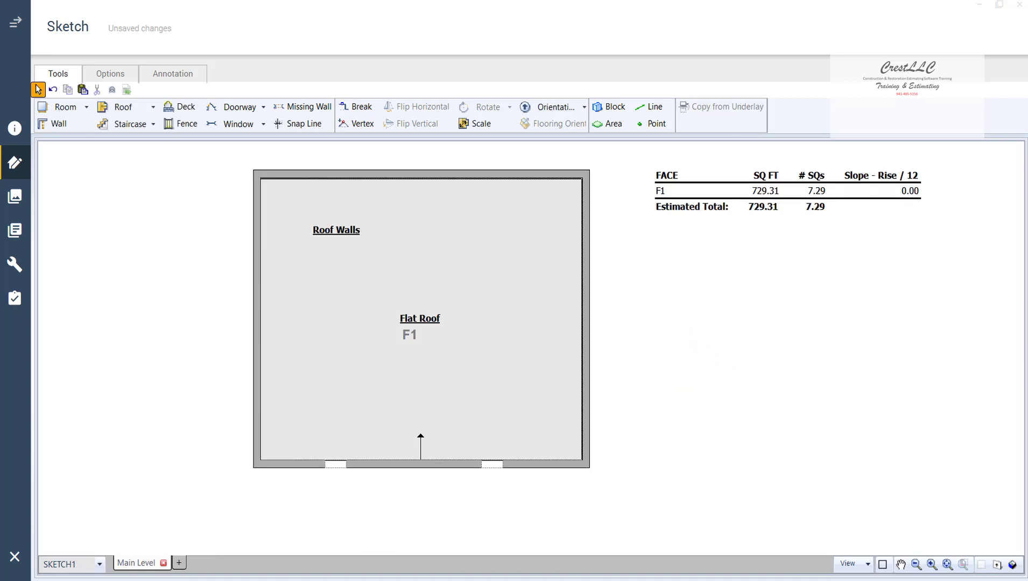